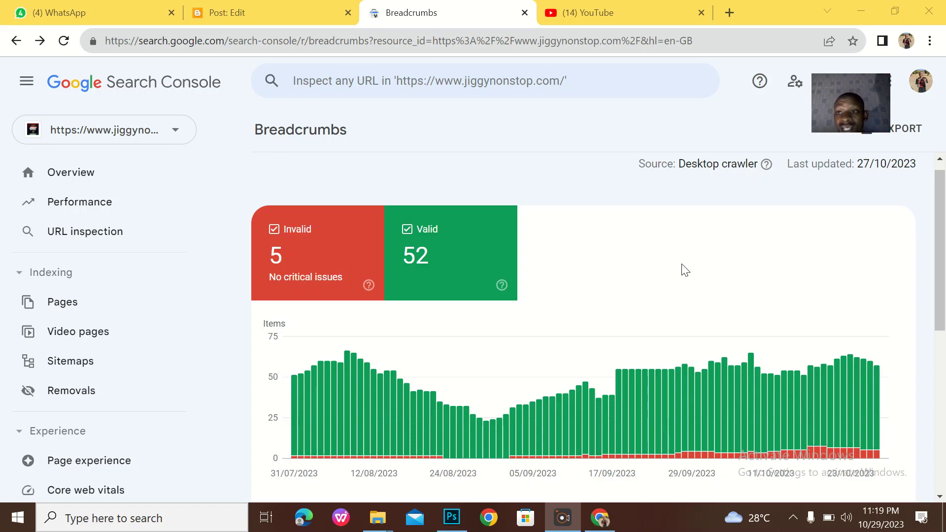
- Scroll the Breadcrumbs report to the 'Why items are invalid' table showing the 'name' or 'item.name' issue
{"action": "scroll", "coordinate": [685, 270], "scroll_direction": "down", "scroll_amount": 6}
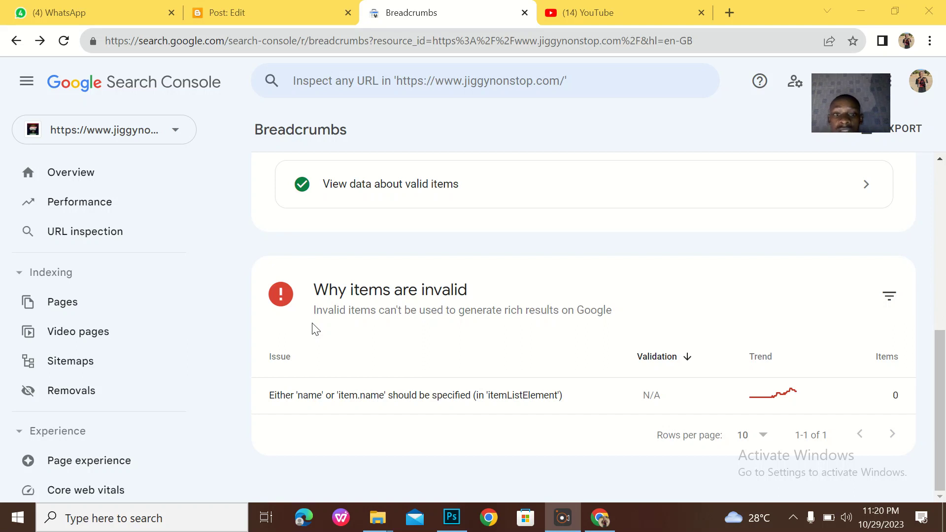
{"action": "scroll", "coordinate": [315, 329], "scroll_direction": "up", "scroll_amount": 8}
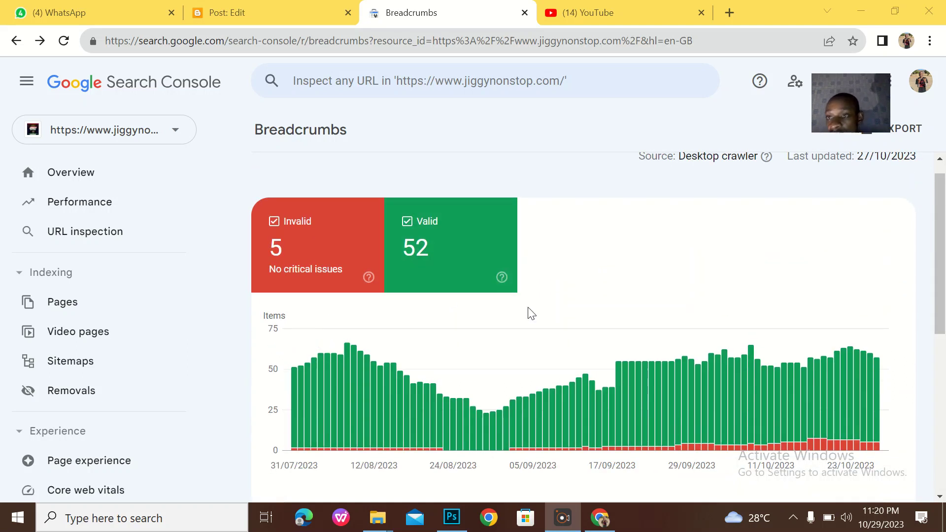
{"action": "scroll", "coordinate": [528, 312], "scroll_direction": "down", "scroll_amount": 7}
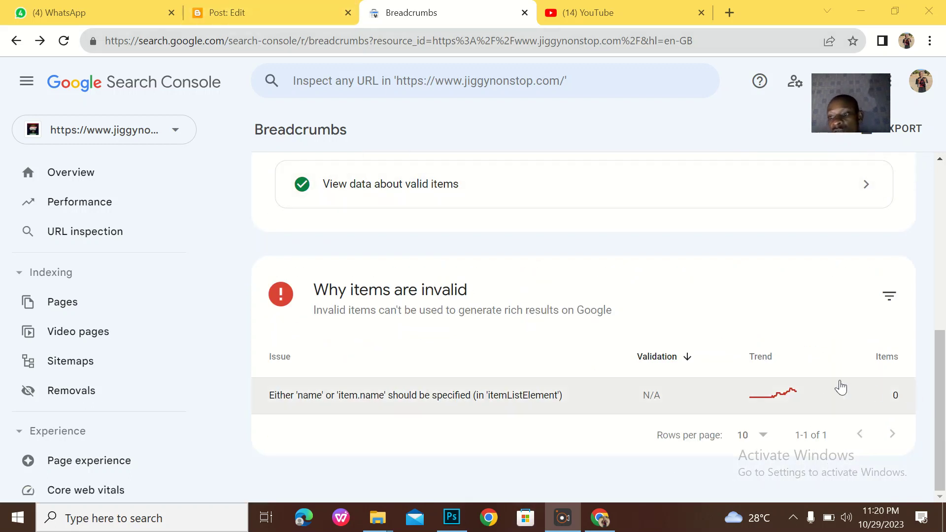
{"action": "left_click", "coordinate": [294, 9]}
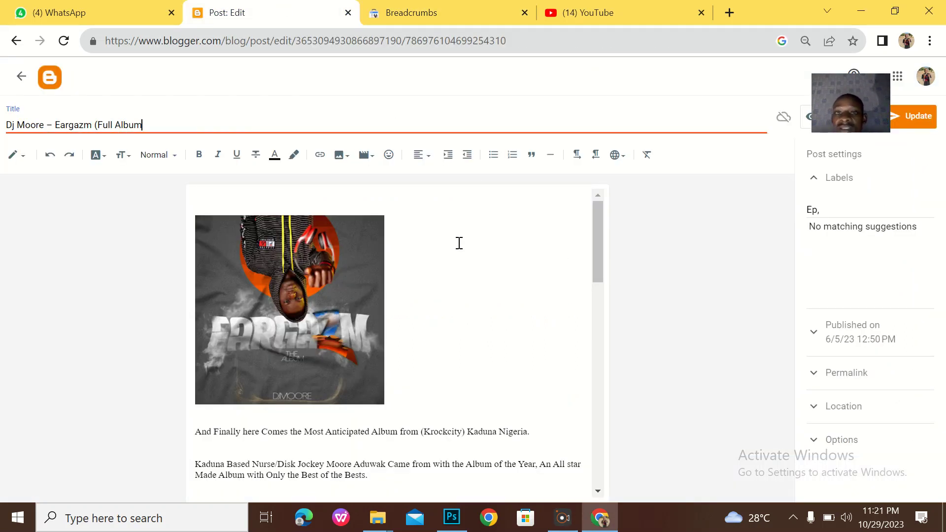
- Delete the post's existing 'Ep' label and return to the empty Labels field
{"action": "left_click_drag", "start_coordinate": [828, 210], "coordinate": [787, 215]}
{"action": "key", "text": "BackSpace"}
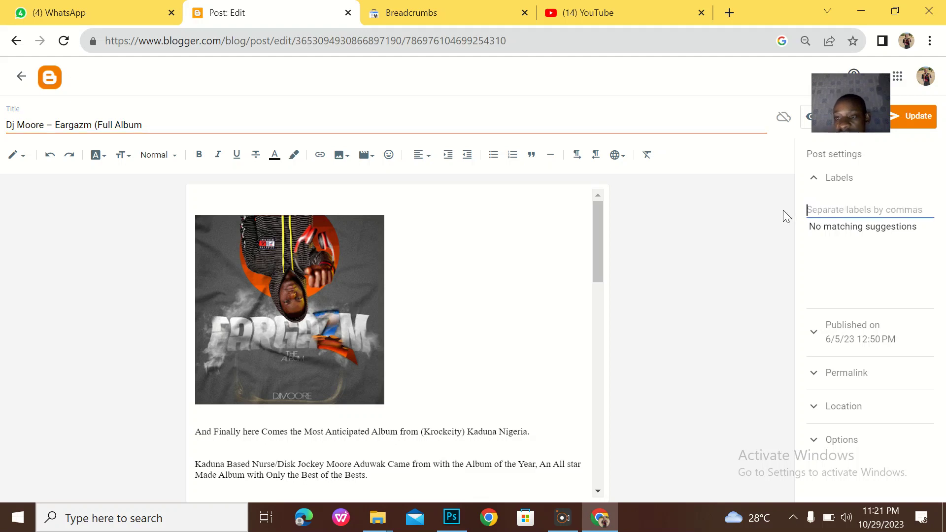
{"action": "left_click", "coordinate": [457, 272]}
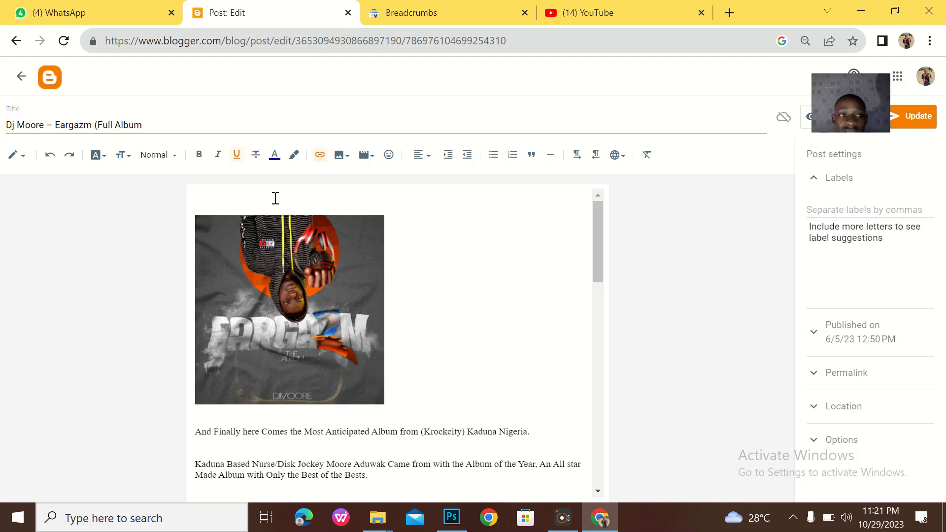
{"action": "scroll", "coordinate": [374, 331], "scroll_direction": "down", "scroll_amount": 3}
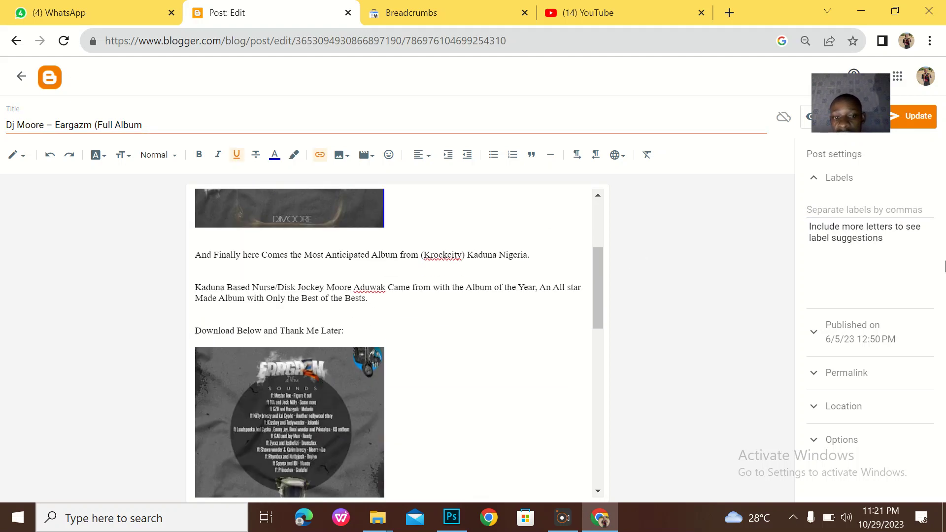
{"action": "left_click", "coordinate": [851, 210]}
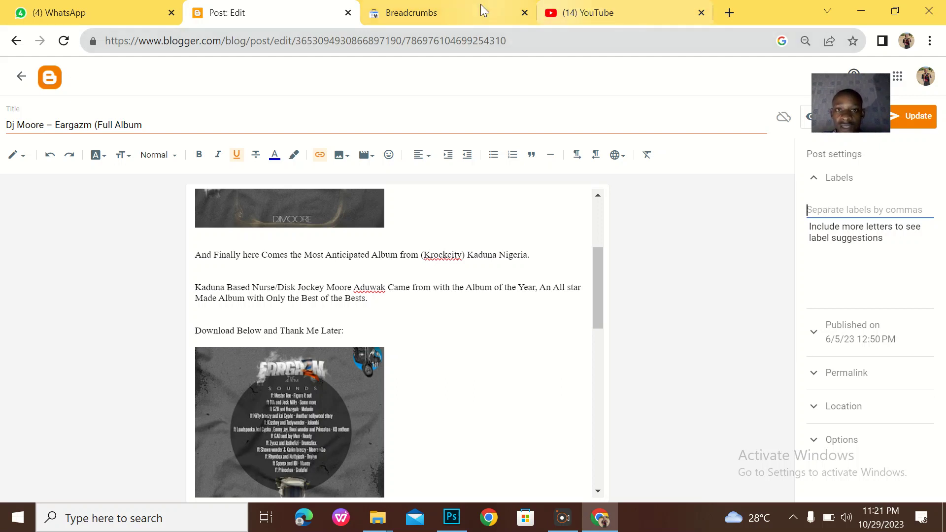
- Label the post 'Kaduna music industry' and save it with Update
{"action": "left_click", "coordinate": [439, 12]}
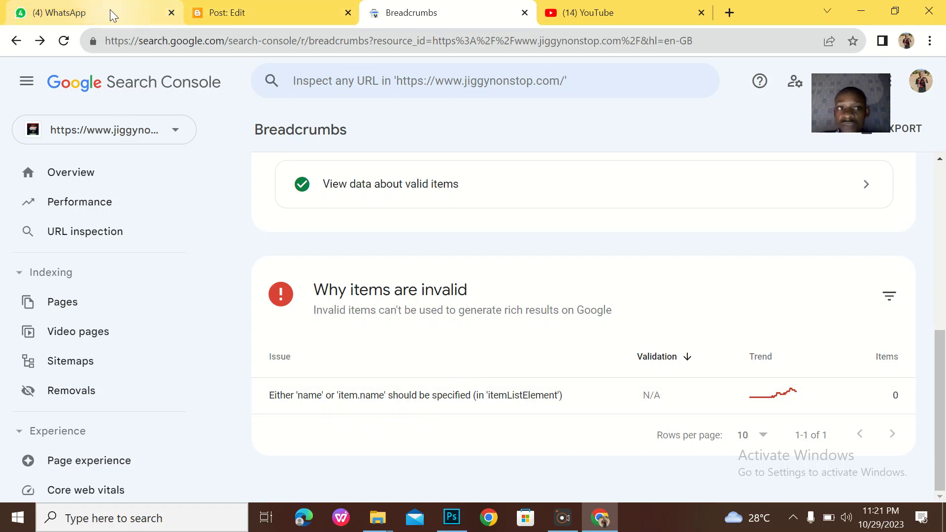
{"action": "left_click", "coordinate": [296, 12]}
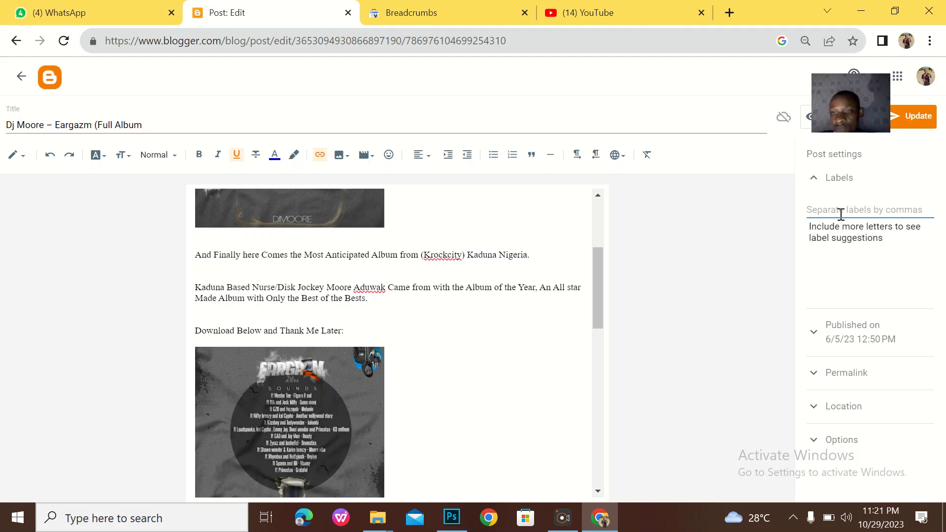
{"action": "type", "text": "kadu"}
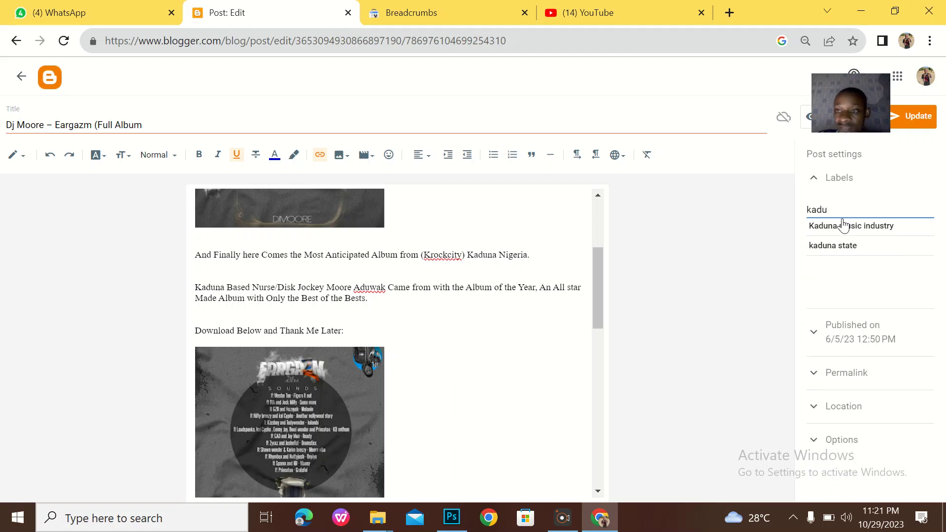
{"action": "left_click", "coordinate": [853, 230]}
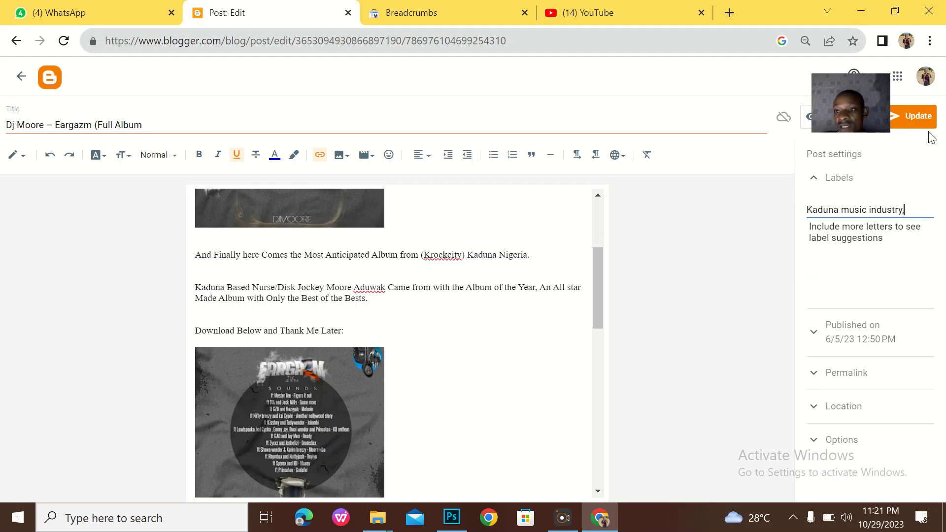
{"action": "left_click", "coordinate": [914, 117]}
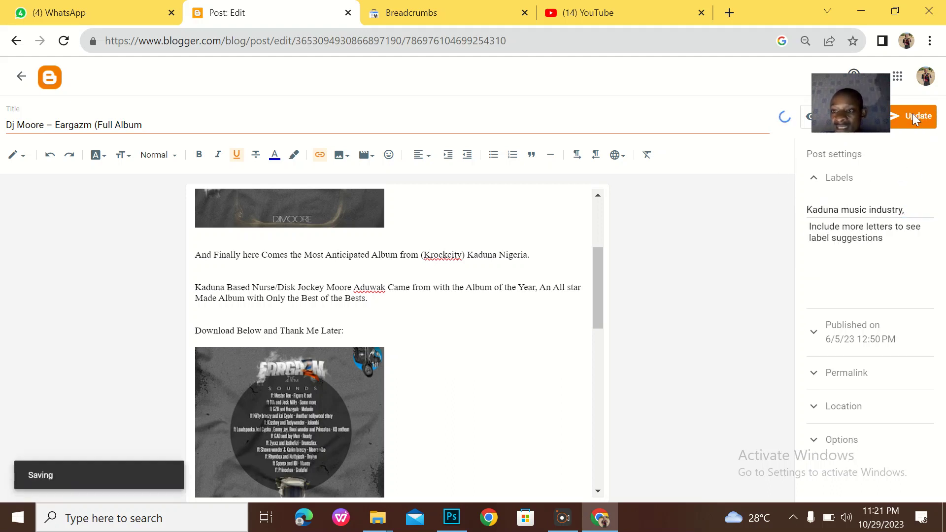
{"action": "left_click", "coordinate": [485, 17]}
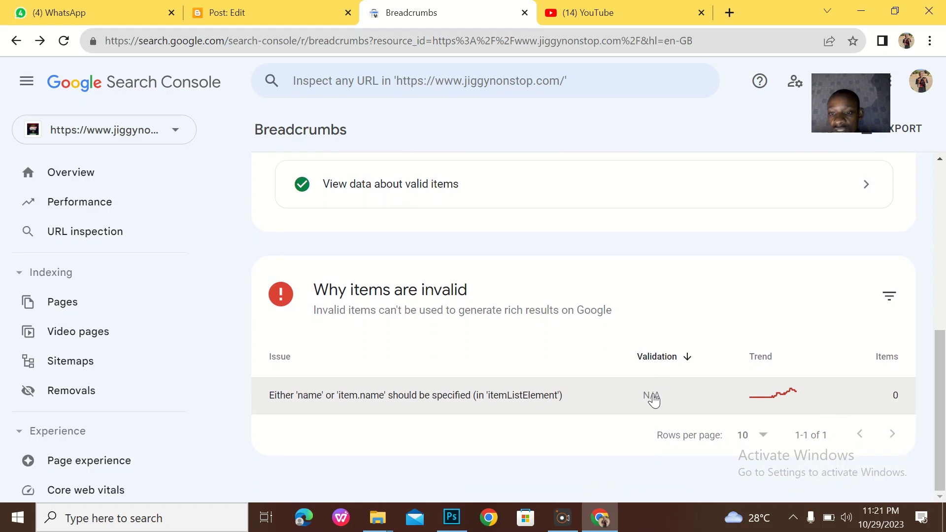
- Open the 'Either name or item.name should be specified' issue details listing 5 affected items
{"action": "left_click", "coordinate": [701, 392]}
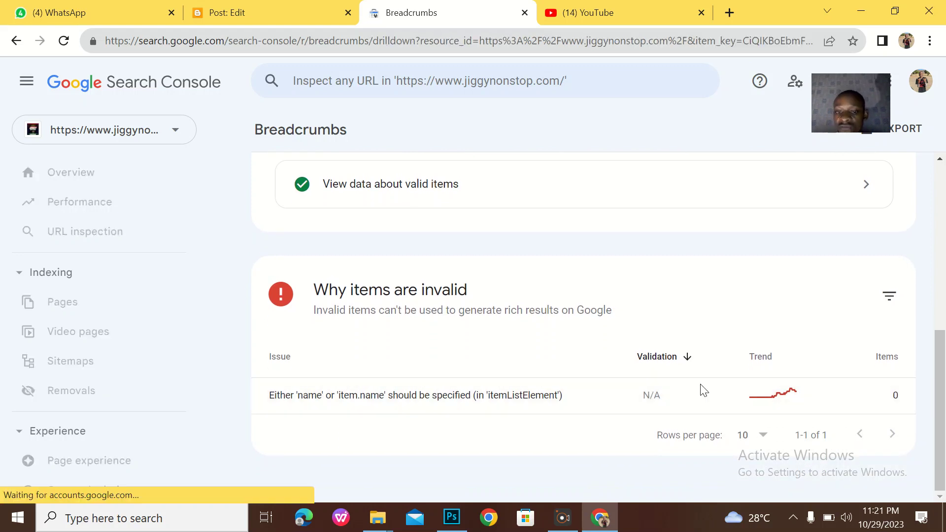
{"action": "scroll", "coordinate": [596, 375], "scroll_direction": "down", "scroll_amount": 5}
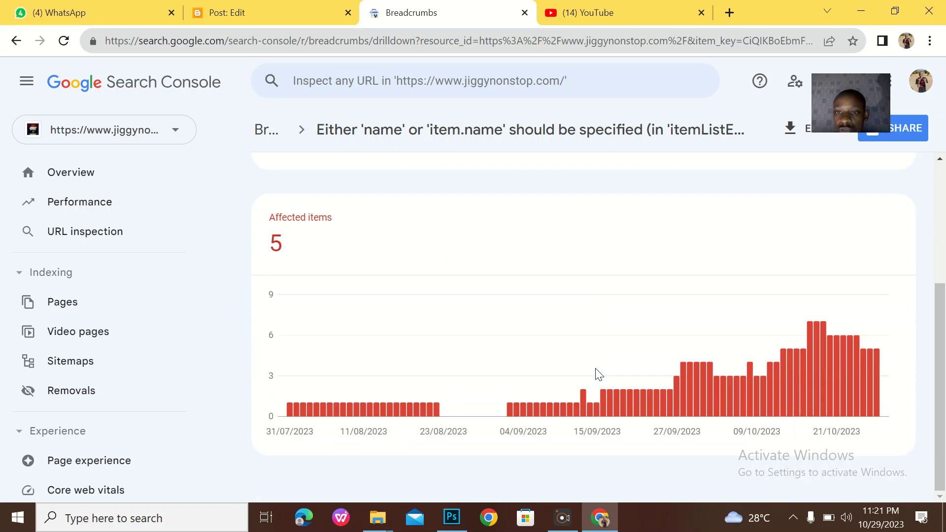
{"action": "scroll", "coordinate": [694, 266], "scroll_direction": "up", "scroll_amount": 4}
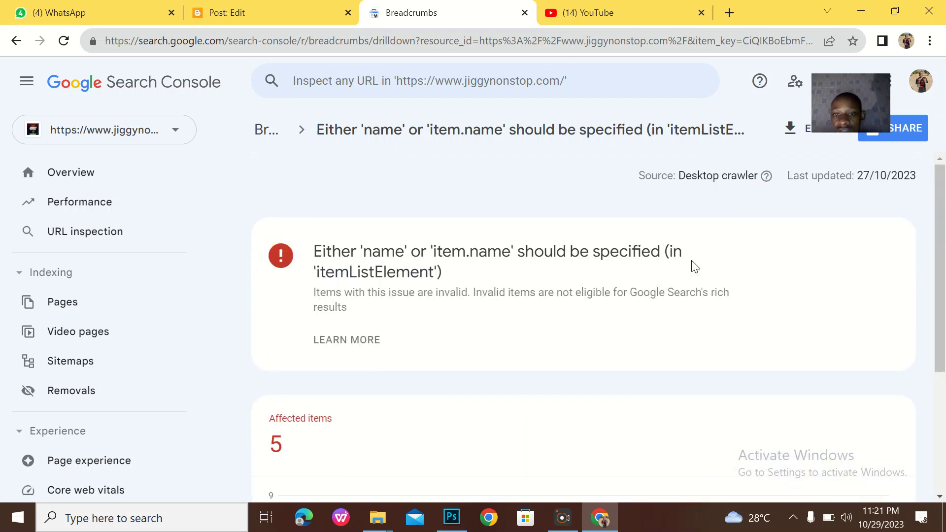
{"action": "left_click_drag", "start_coordinate": [458, 276], "coordinate": [304, 260]}
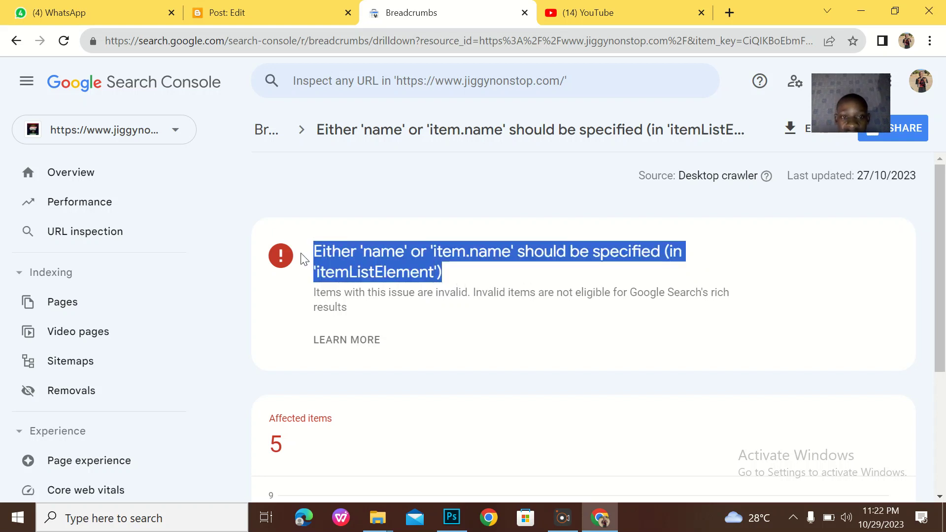
{"action": "scroll", "coordinate": [416, 294], "scroll_direction": "down", "scroll_amount": 4}
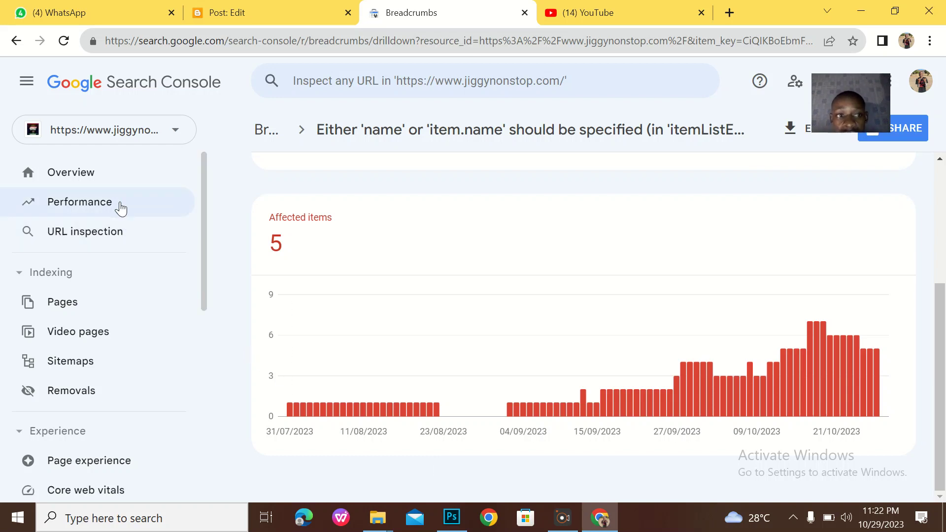
- Review the Overview summaries, where Breadcrumbs shows 52 valid and 5 invalid items
{"action": "left_click", "coordinate": [100, 176]}
{"action": "scroll", "coordinate": [574, 315], "scroll_direction": "down", "scroll_amount": 10}
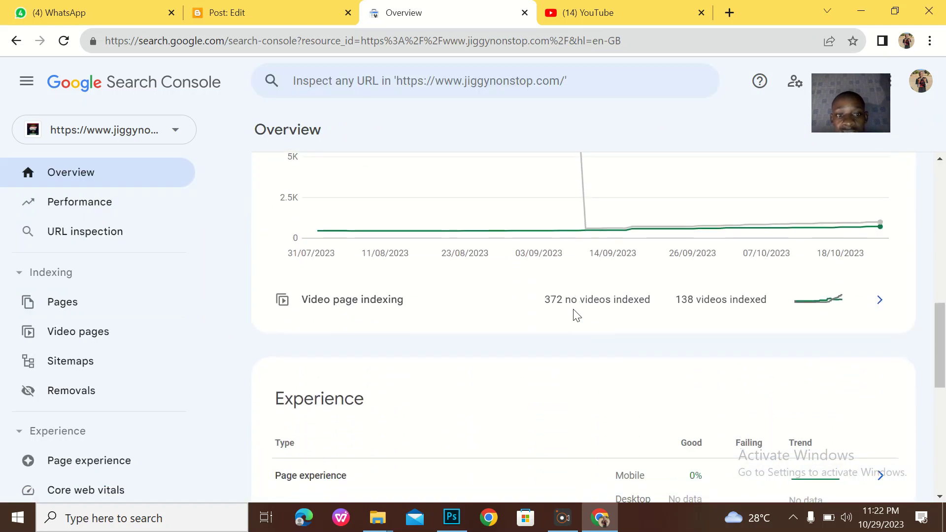
{"action": "scroll", "coordinate": [572, 315], "scroll_direction": "down", "scroll_amount": 4}
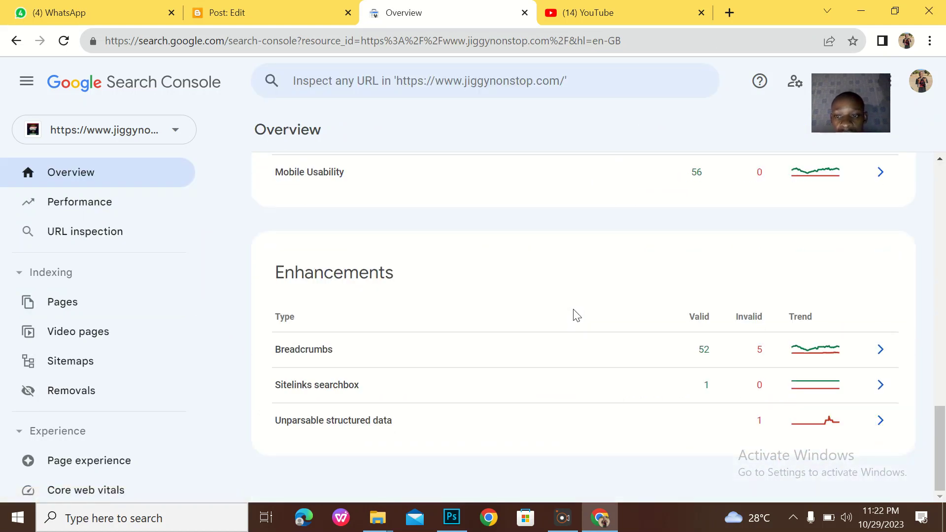
{"action": "scroll", "coordinate": [630, 365], "scroll_direction": "up", "scroll_amount": 5}
{"action": "scroll", "coordinate": [631, 365], "scroll_direction": "down", "scroll_amount": 2}
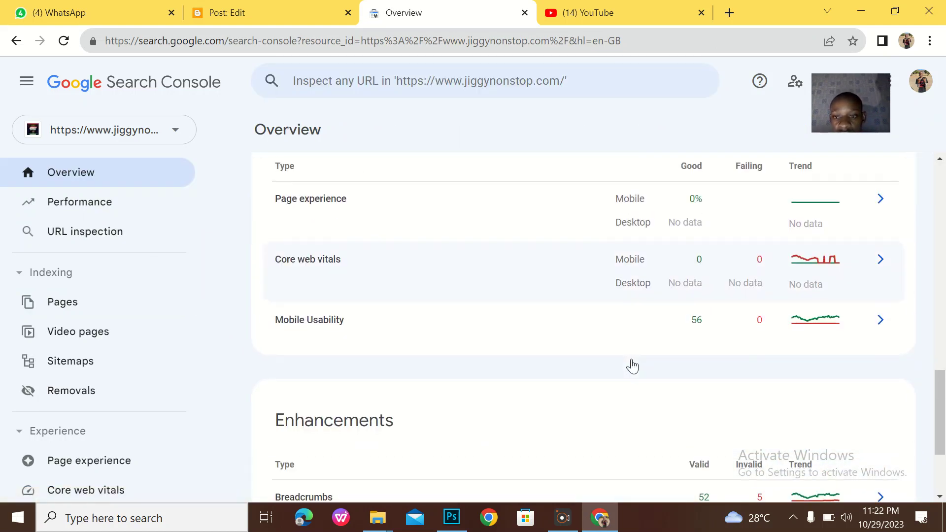
{"action": "scroll", "coordinate": [632, 365], "scroll_direction": "up", "scroll_amount": 8}
{"action": "scroll", "coordinate": [632, 365], "scroll_direction": "down", "scroll_amount": 1}
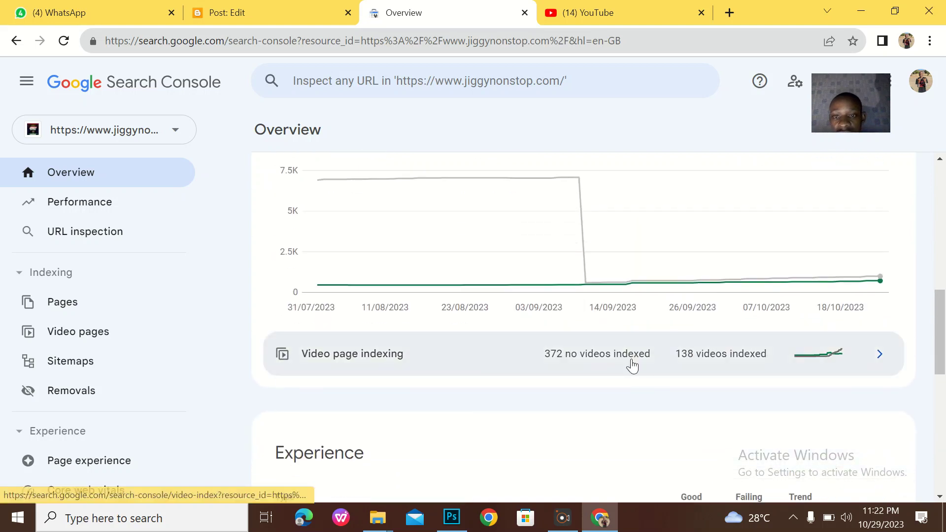
{"action": "scroll", "coordinate": [632, 367], "scroll_direction": "up", "scroll_amount": 2}
{"action": "scroll", "coordinate": [633, 366], "scroll_direction": "up", "scroll_amount": 1}
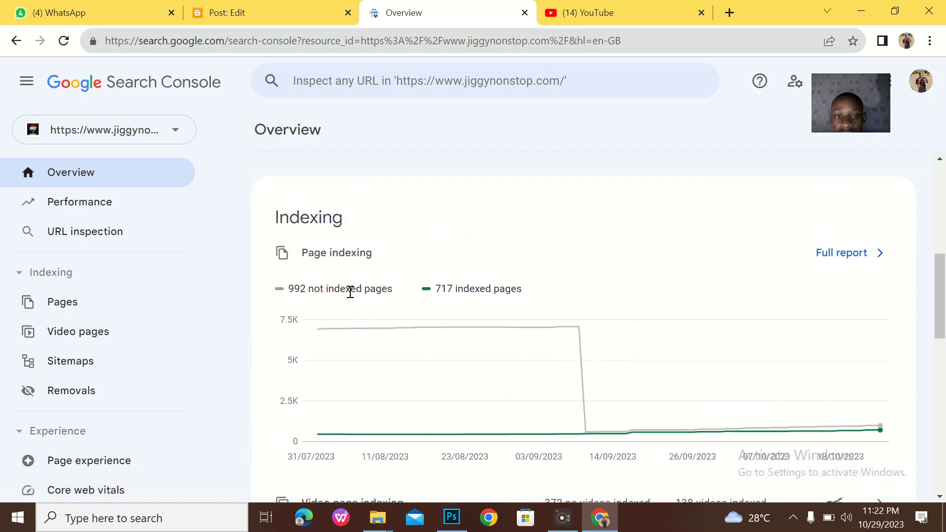
- Open the full Page indexing report (992 not indexed, 717 indexed) and dismiss its tip
{"action": "left_click", "coordinate": [839, 256]}
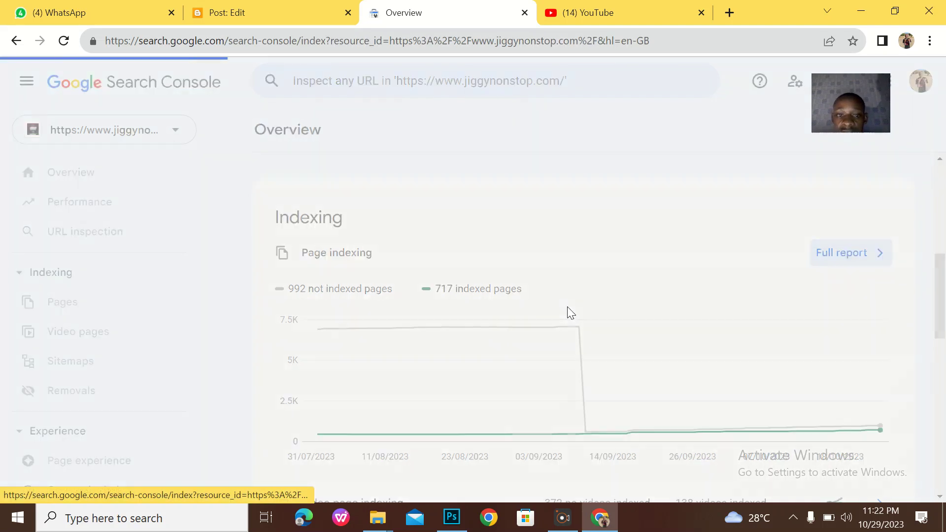
{"action": "scroll", "coordinate": [567, 308], "scroll_direction": "down", "scroll_amount": 10}
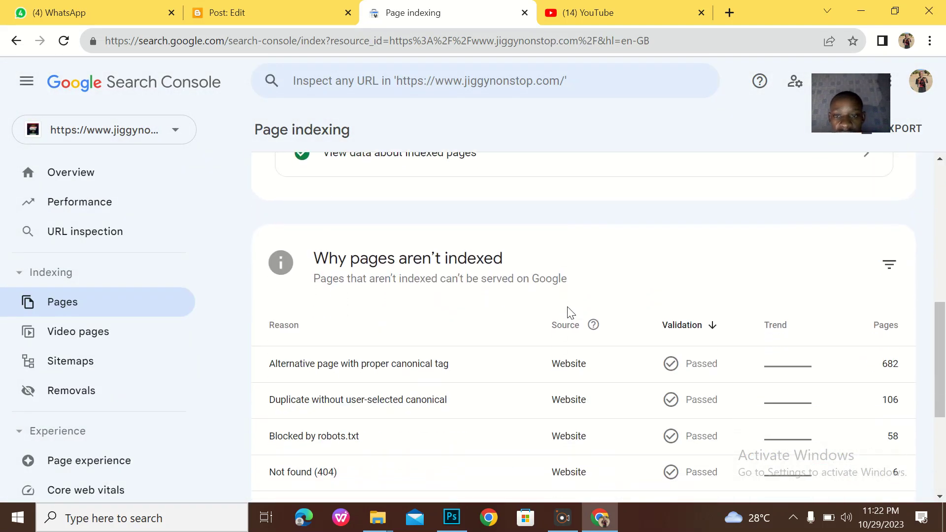
{"action": "scroll", "coordinate": [567, 313], "scroll_direction": "down", "scroll_amount": 3}
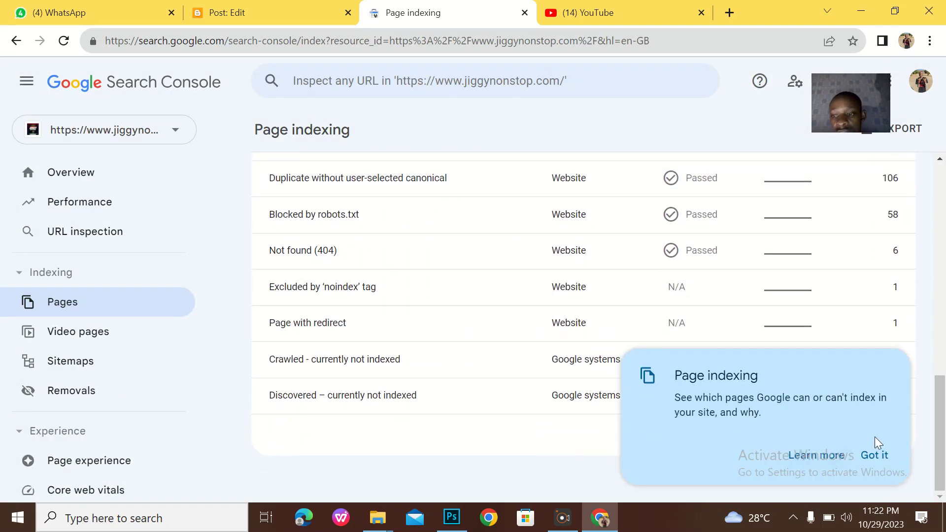
{"action": "left_click", "coordinate": [876, 456]}
{"action": "scroll", "coordinate": [708, 289], "scroll_direction": "up", "scroll_amount": 3}
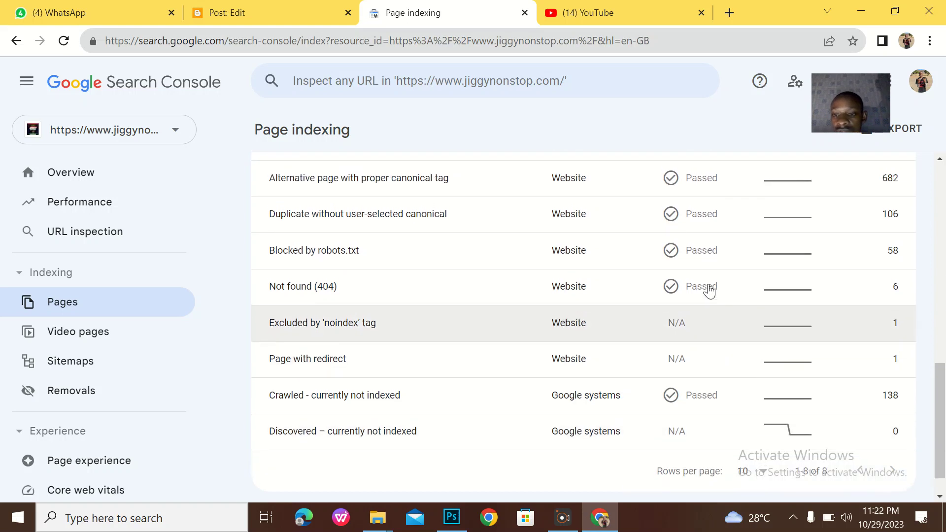
{"action": "scroll", "coordinate": [709, 291], "scroll_direction": "up", "scroll_amount": 12}
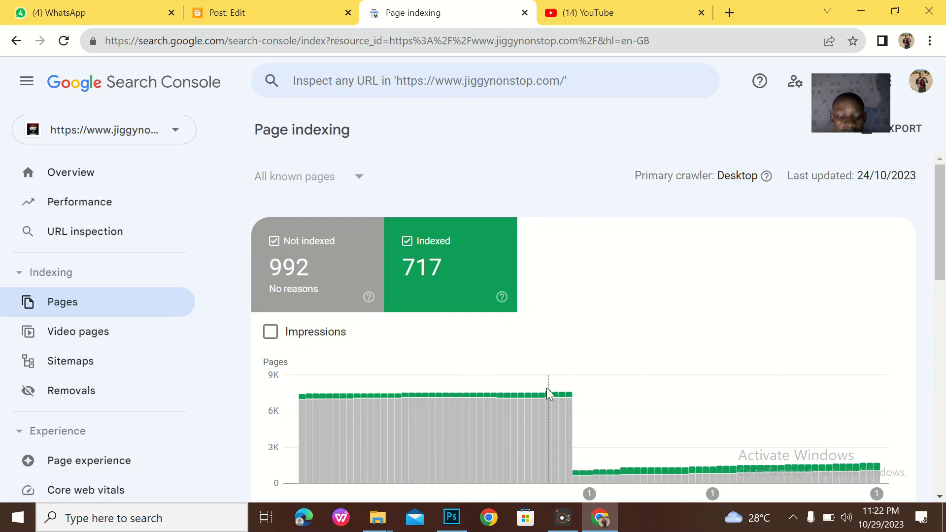
{"action": "mouse_move", "coordinate": [547, 390]}
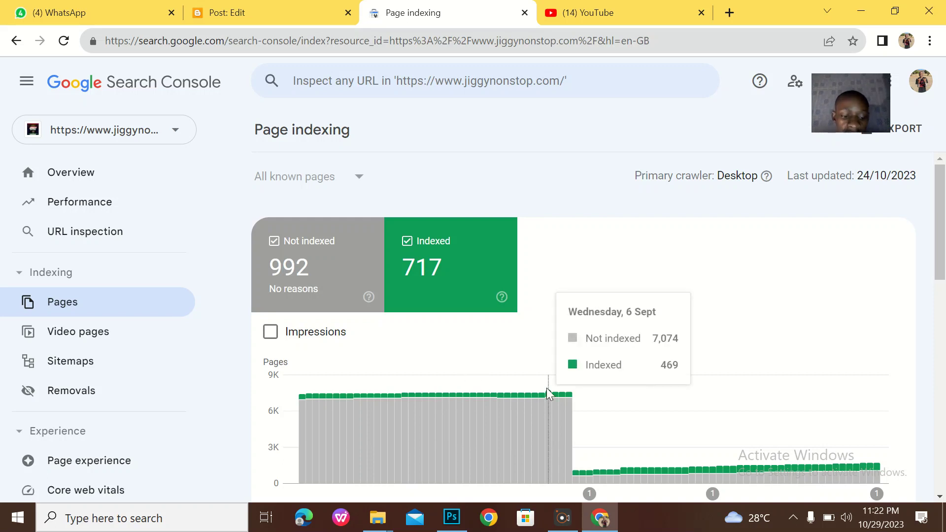